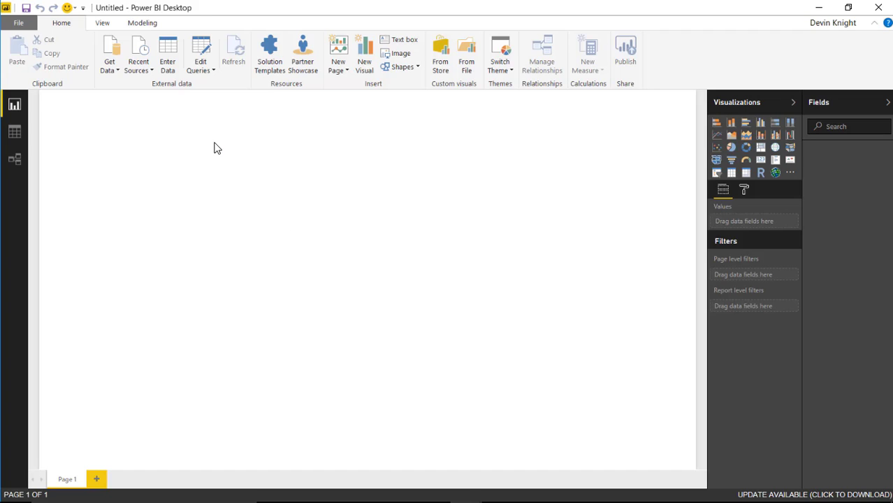
Load the Product Sales table from the Excel workbook Sales By Product.xlsx into the report
{"action": "left_click", "coordinate": [114, 74]}
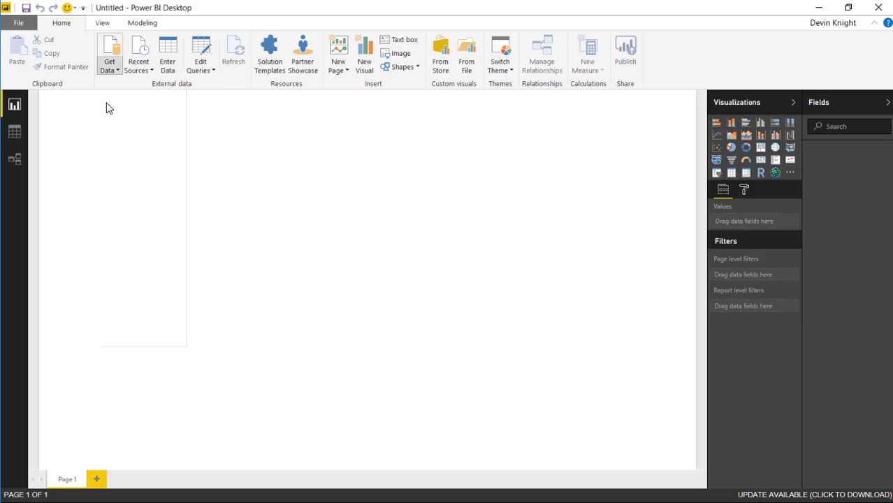
{"action": "left_click", "coordinate": [106, 72]}
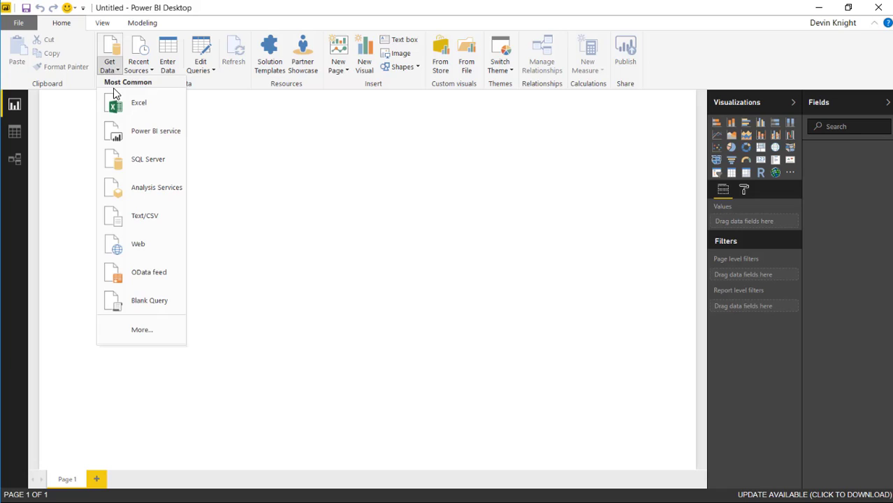
{"action": "left_click", "coordinate": [117, 99]}
{"action": "left_click", "coordinate": [201, 96]}
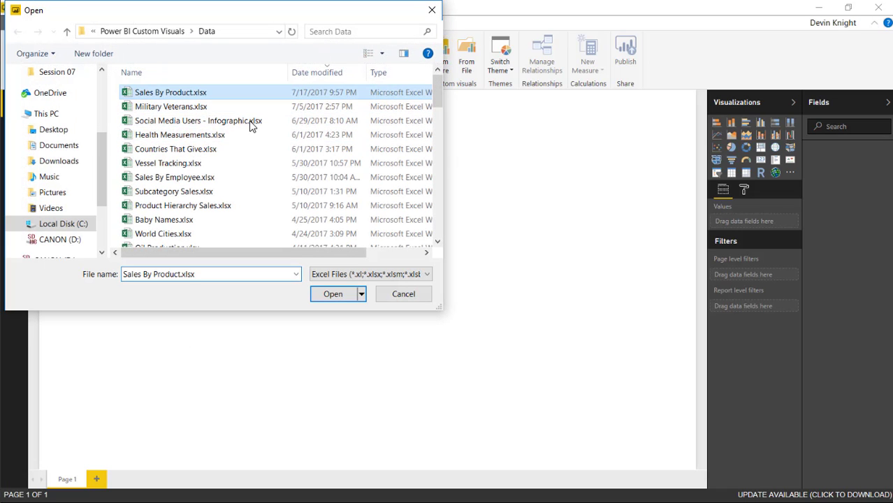
{"action": "left_click", "coordinate": [327, 292]}
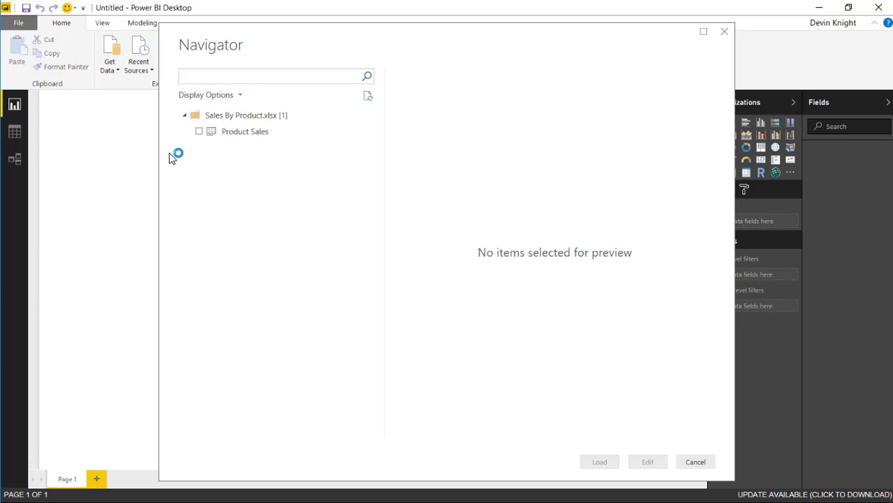
{"action": "left_click", "coordinate": [199, 133]}
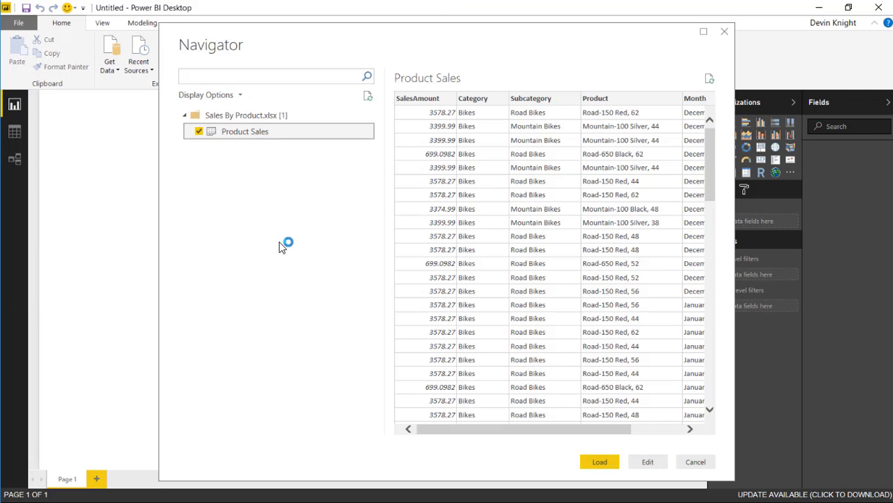
{"action": "left_click_drag", "start_coordinate": [610, 428], "coordinate": [636, 447]}
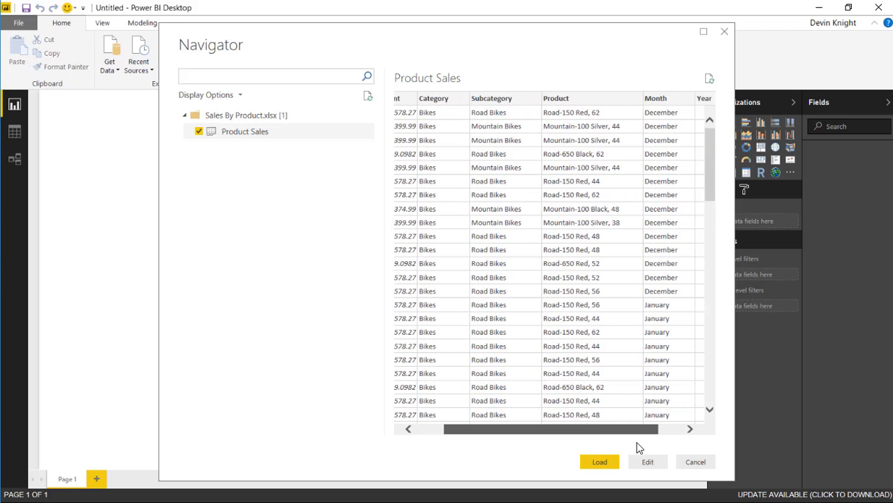
{"action": "left_click", "coordinate": [598, 463]}
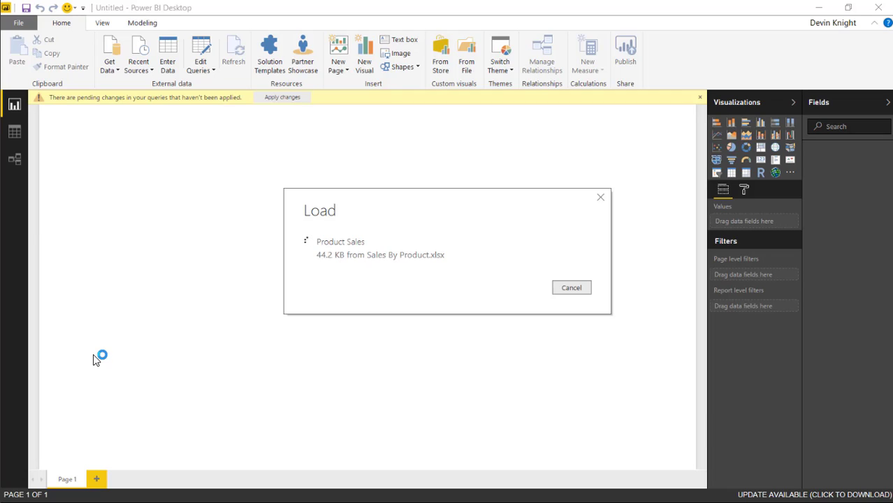
Add a stacked column chart of SalesAmount by Year and enlarge it to about two-thirds of the report page's width
{"action": "left_click", "coordinate": [731, 124]}
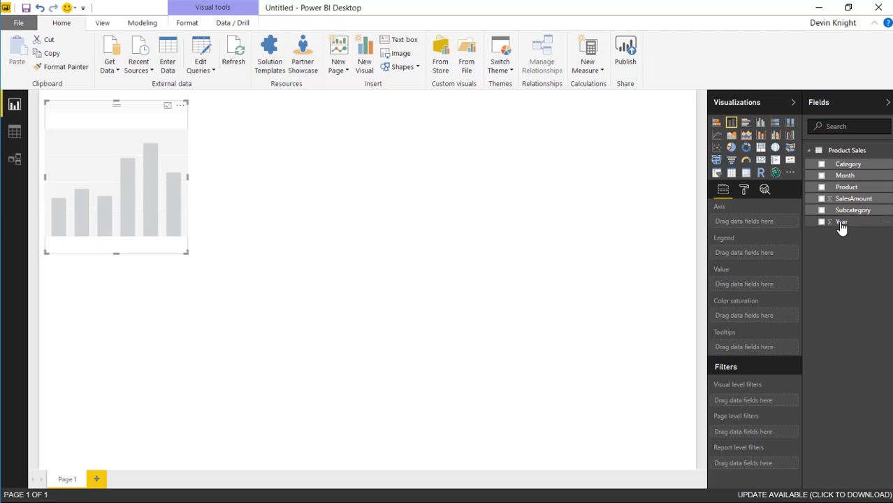
{"action": "left_click_drag", "start_coordinate": [840, 223], "coordinate": [766, 222]}
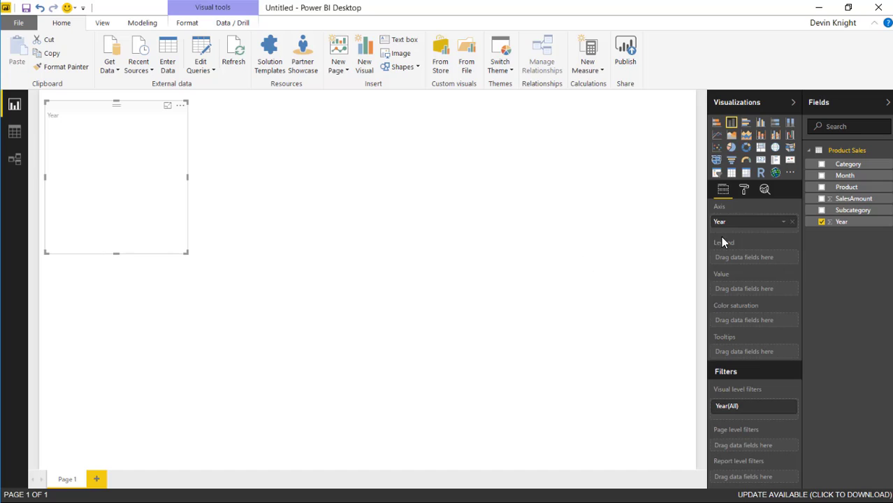
{"action": "left_click_drag", "start_coordinate": [849, 200], "coordinate": [796, 298]}
{"action": "left_click_drag", "start_coordinate": [187, 252], "coordinate": [479, 278]}
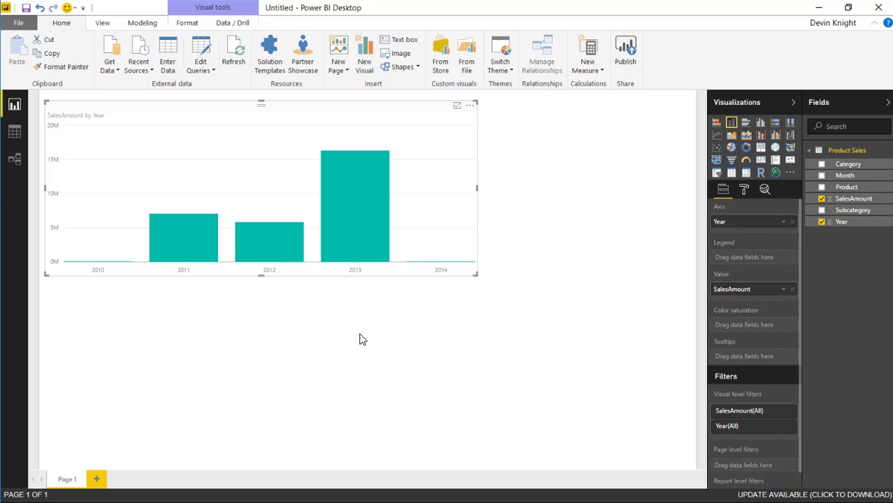
{"action": "left_click", "coordinate": [325, 345]}
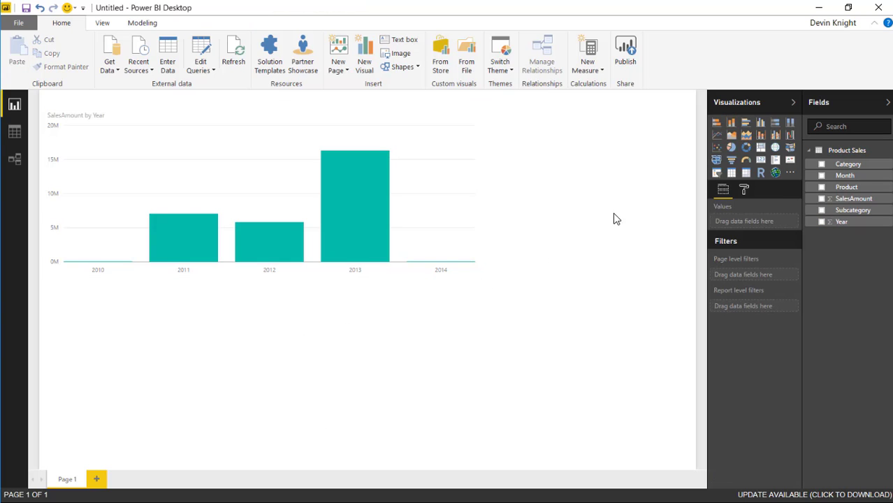
Add an enlarged pie chart below the column chart, with Subcategory as legend and SalesAmount as values
{"action": "left_click", "coordinate": [731, 149]}
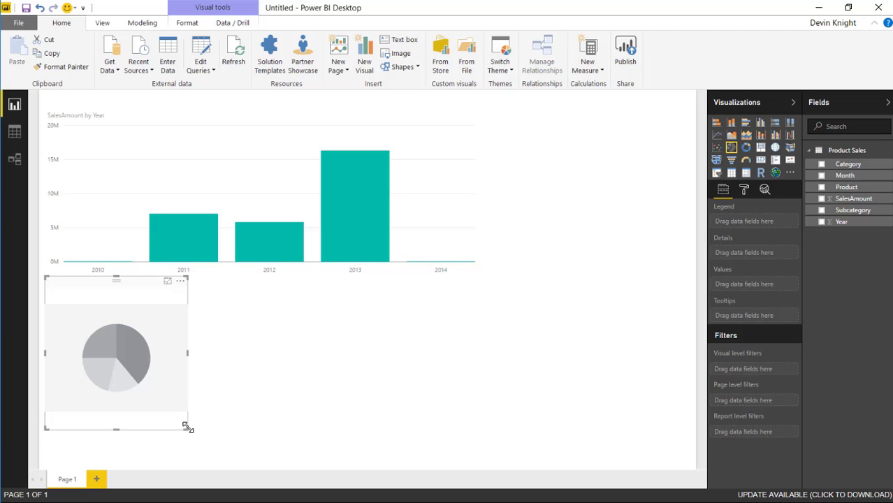
{"action": "left_click_drag", "start_coordinate": [188, 430], "coordinate": [333, 458]}
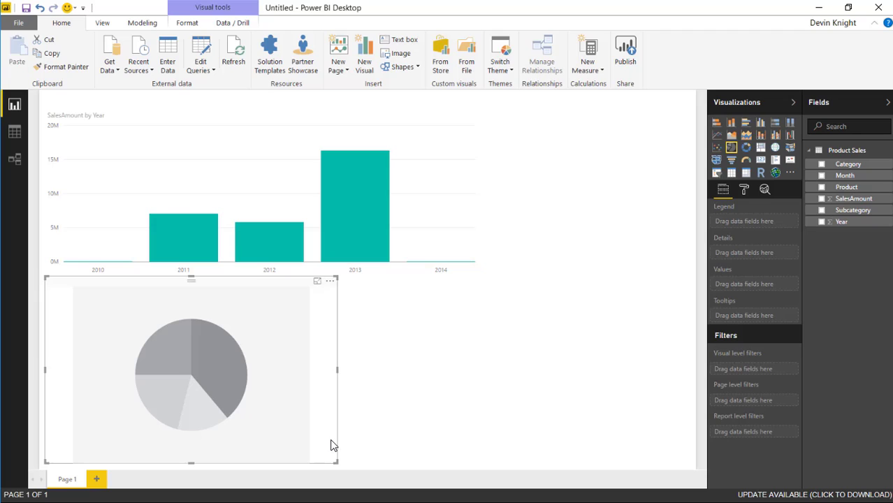
{"action": "left_click", "coordinate": [821, 210]}
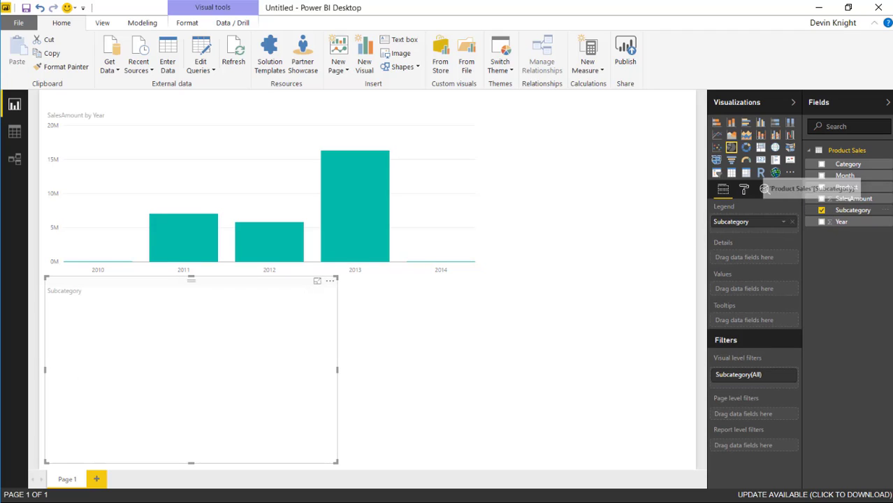
{"action": "left_click", "coordinate": [821, 199]}
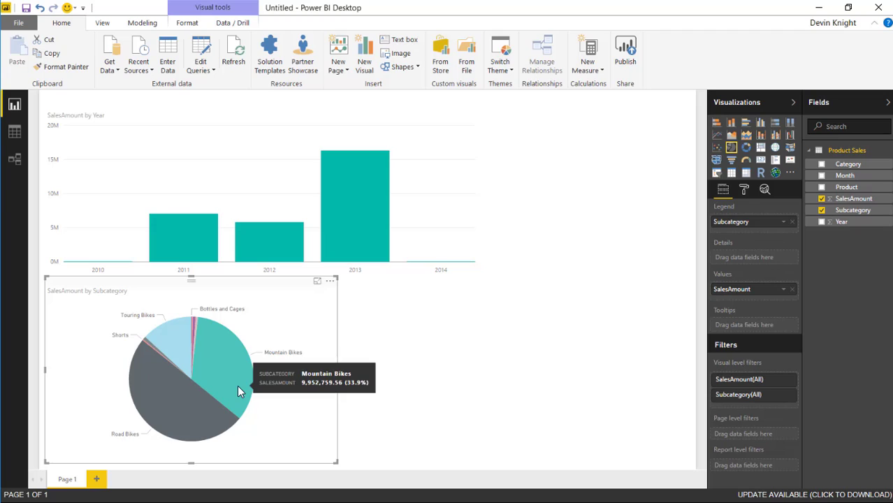
Cross-highlight the column chart by the Mountain Bikes, Touring Bikes and Road Bikes pie slices, and clear the highlighting
{"action": "left_click", "coordinate": [218, 358]}
{"action": "left_click", "coordinate": [165, 342]}
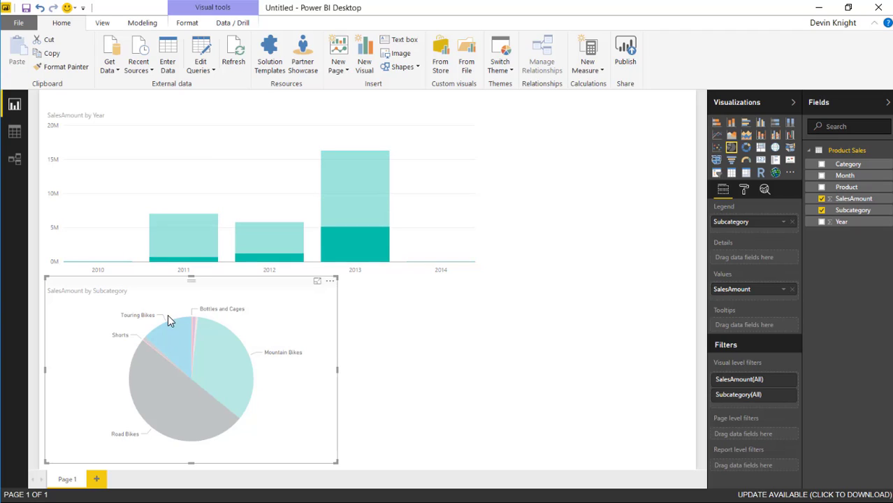
{"action": "left_click", "coordinate": [190, 381]}
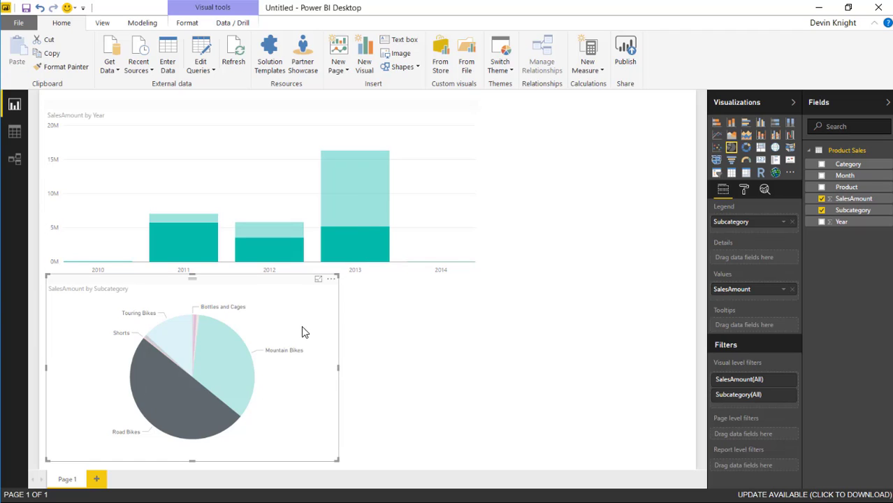
{"action": "left_click", "coordinate": [270, 327]}
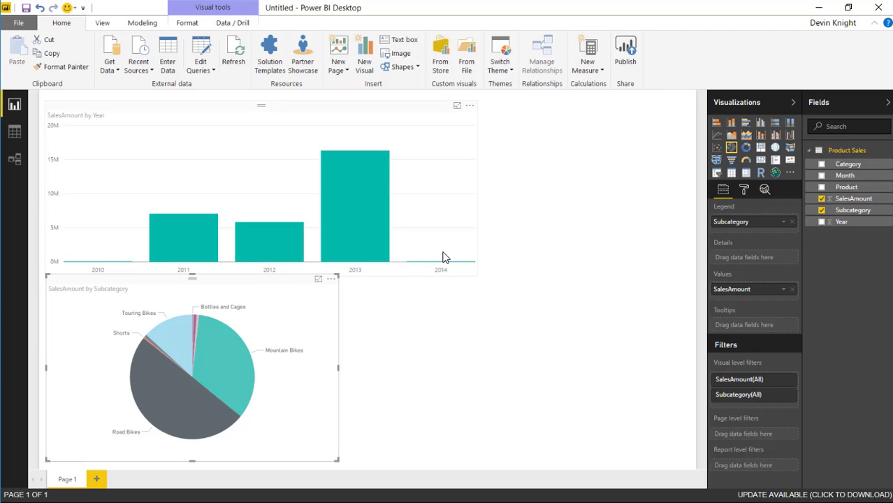
Cross-highlight the pie chart by the 2013, 2011 and 2012 columns, clear the highlighting and deselect the chart
{"action": "left_click", "coordinate": [335, 234]}
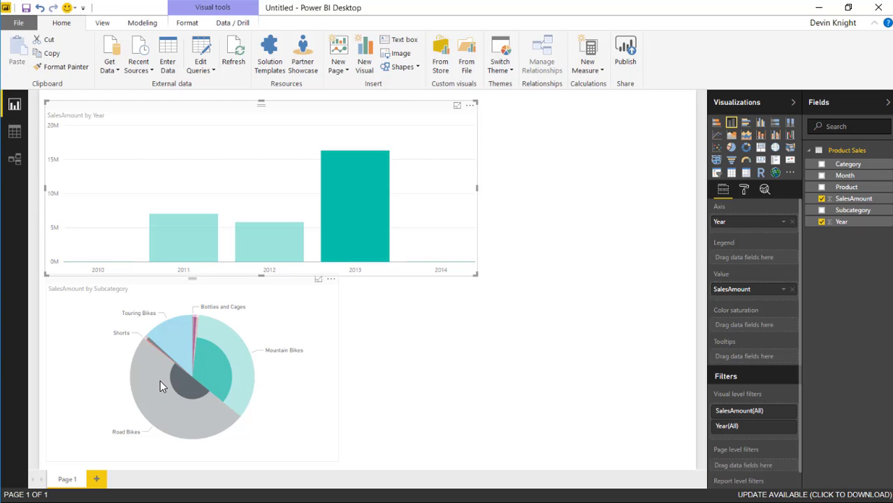
{"action": "mouse_move", "coordinate": [184, 359]}
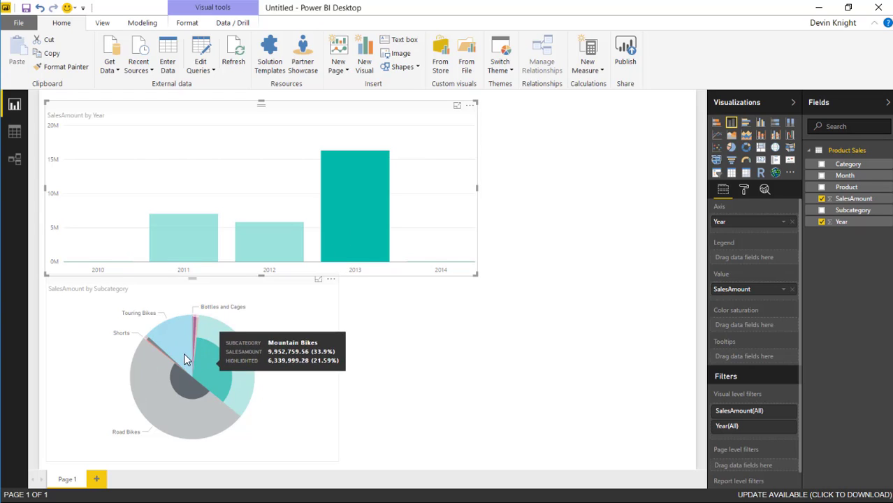
{"action": "left_click", "coordinate": [176, 249]}
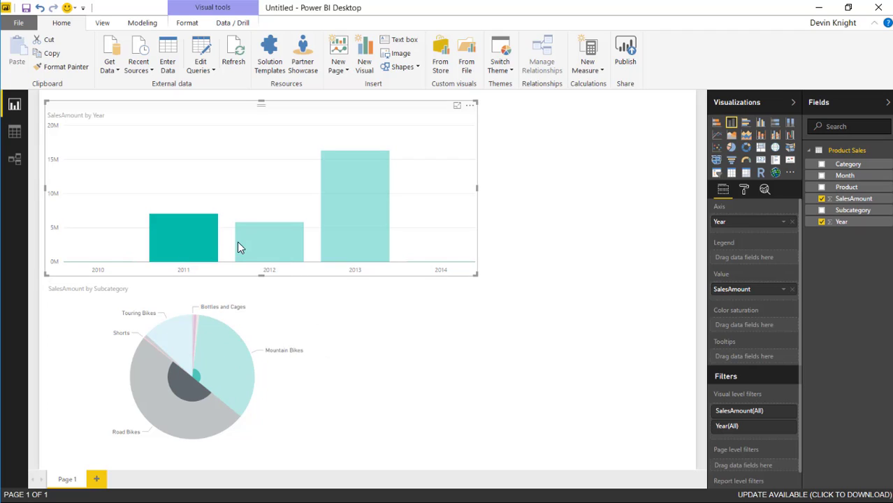
{"action": "left_click", "coordinate": [268, 232]}
{"action": "left_click", "coordinate": [332, 265]}
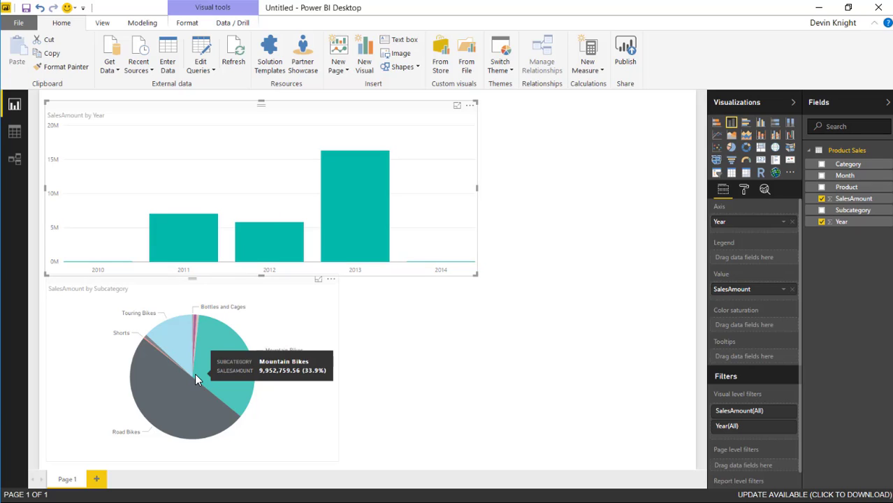
{"action": "mouse_move", "coordinate": [296, 239]}
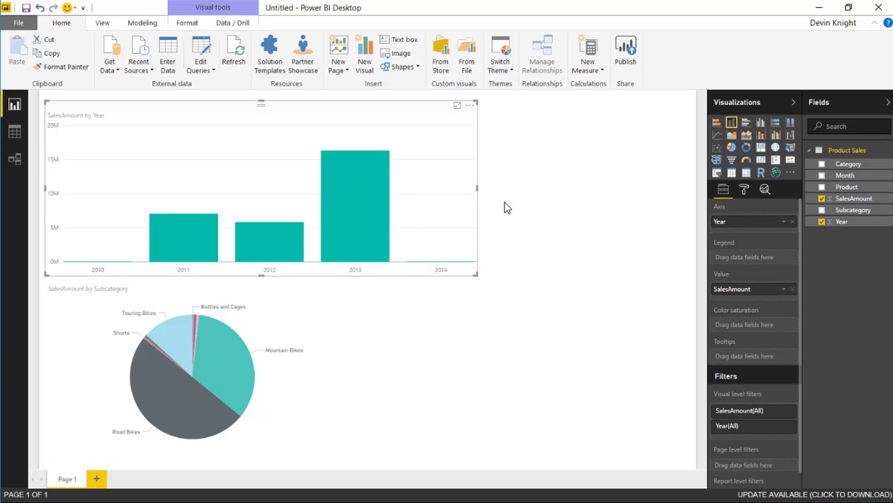
{"action": "left_click", "coordinate": [681, 251]}
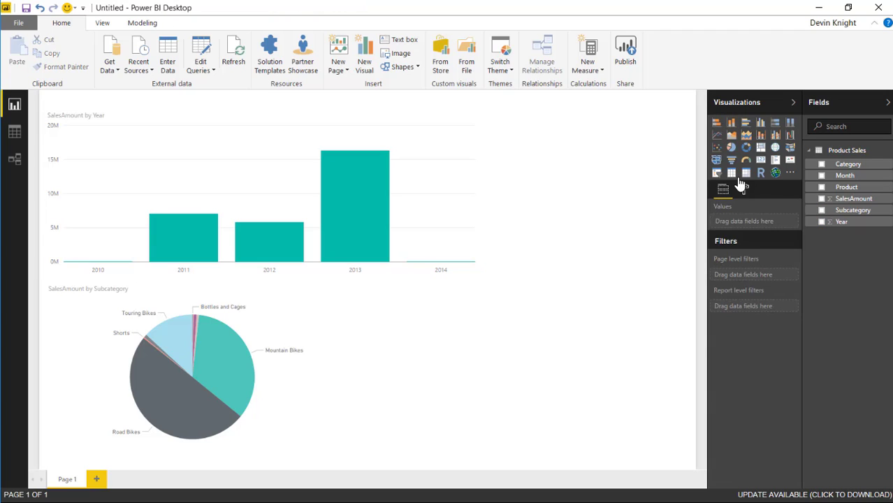
Find the Drilldown Player custom visual in the store across all categories and import it into the report
{"action": "left_click", "coordinate": [790, 173]}
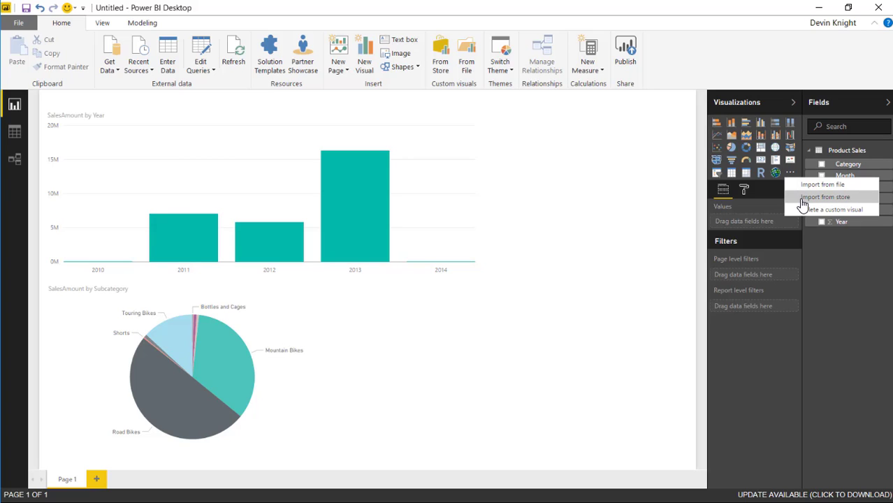
{"action": "left_click", "coordinate": [550, 145]}
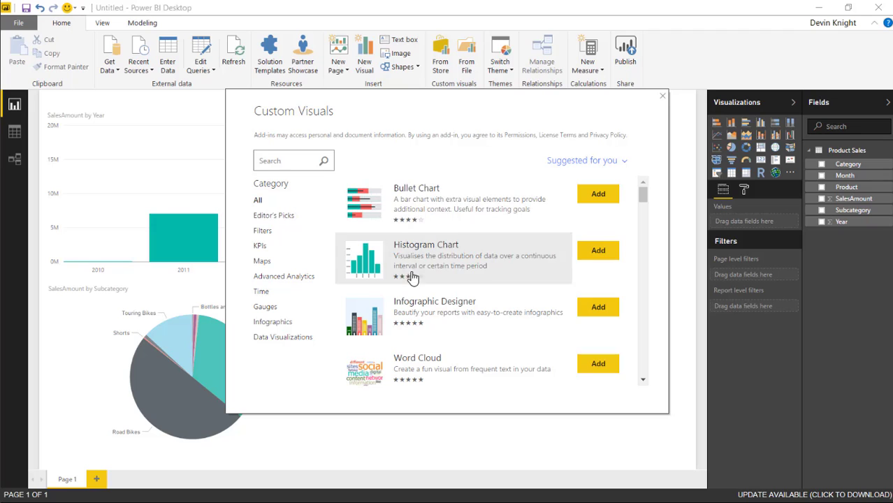
{"action": "left_click", "coordinate": [264, 231]}
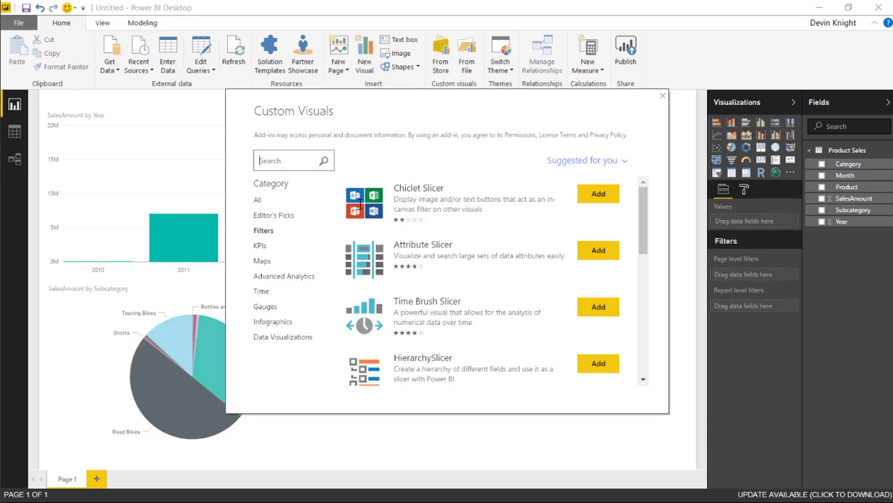
{"action": "type", "text": "drilldown playe"}
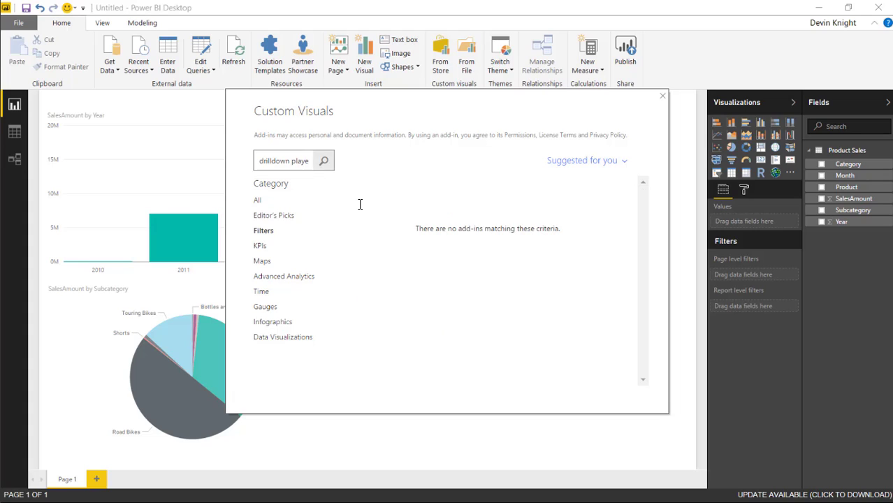
{"action": "left_click", "coordinate": [258, 201]}
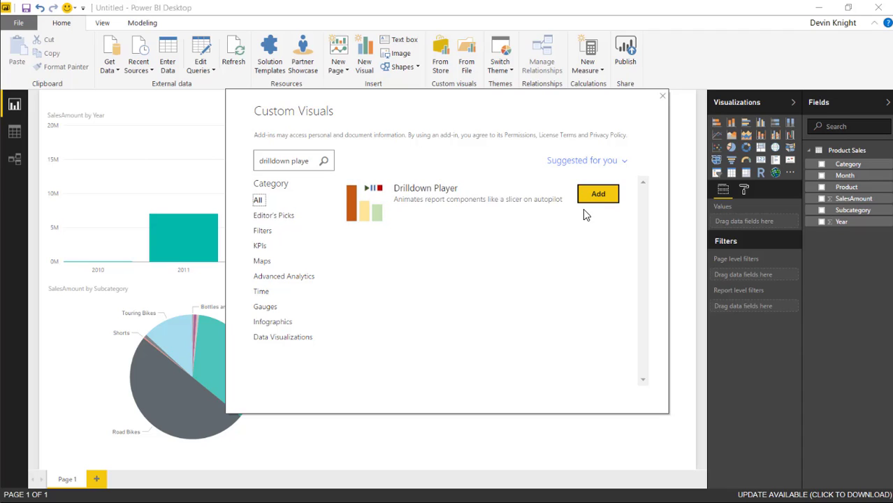
{"action": "left_click", "coordinate": [593, 187]}
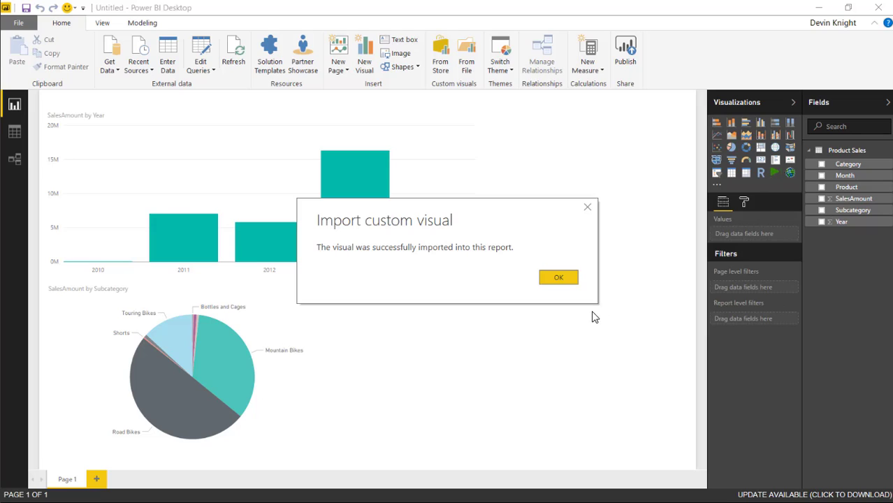
{"action": "key", "text": "Return"}
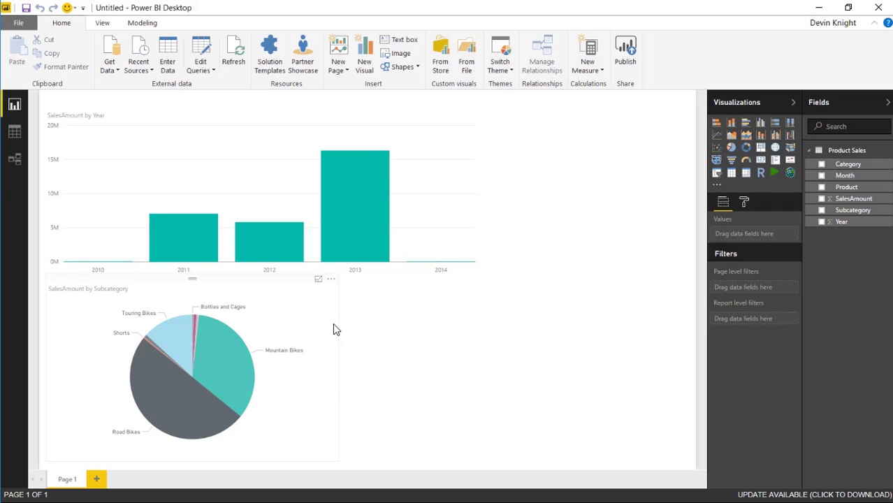
Add an enlarged Drilldown Player visual in the report page's upper-right corner, with Category and Subcategory as its category fields
{"action": "left_click", "coordinate": [774, 175]}
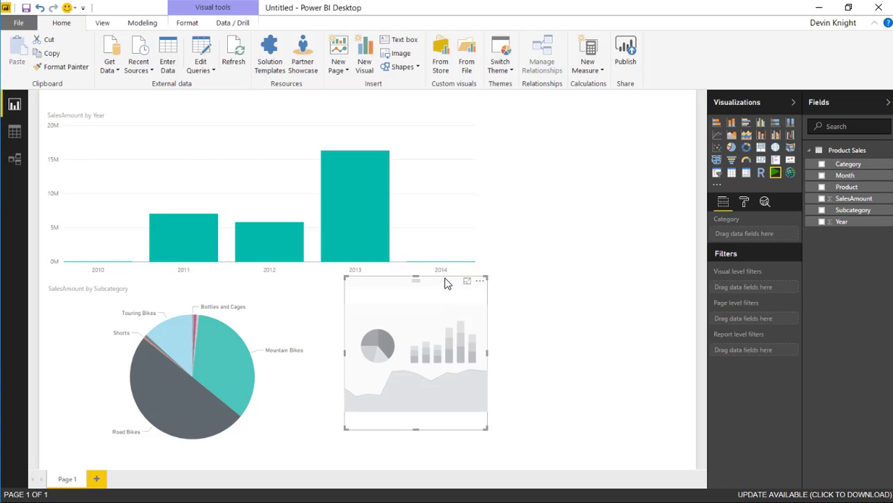
{"action": "left_click_drag", "start_coordinate": [447, 283], "coordinate": [654, 99]}
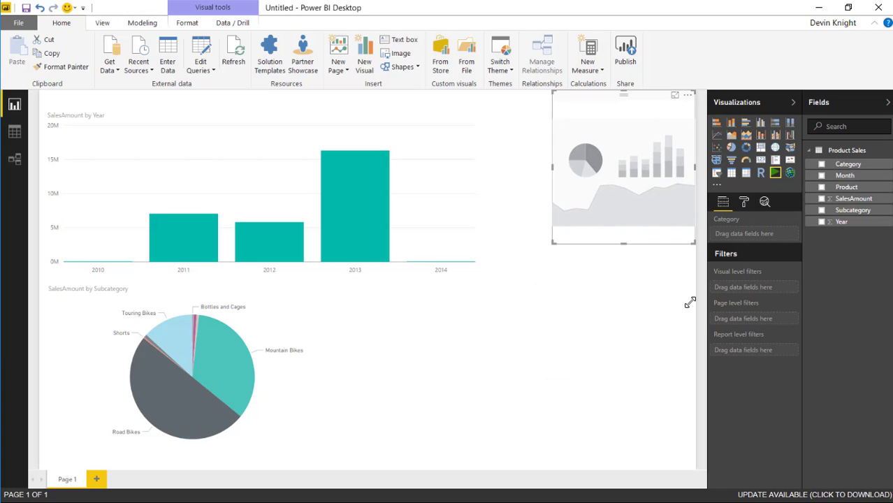
{"action": "left_click_drag", "start_coordinate": [552, 244], "coordinate": [511, 266]}
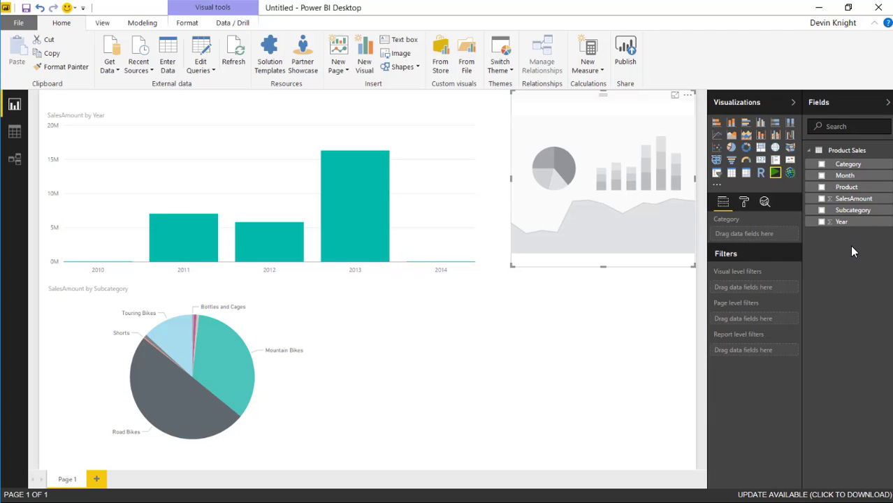
{"action": "left_click", "coordinate": [821, 164]}
{"action": "left_click_drag", "start_coordinate": [855, 211], "coordinate": [769, 248]}
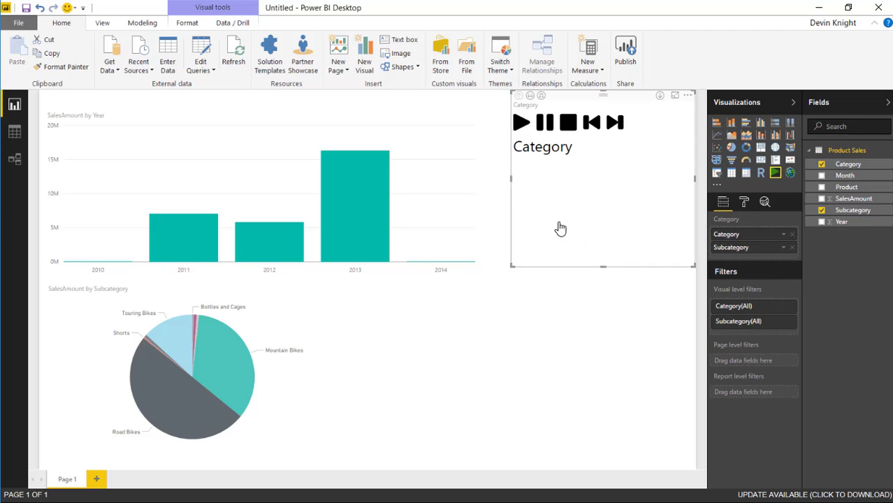
Preview the Drilldown Player's Subcategory level and expanded Category and Subcategory level, return it to Category, and play the animation
{"action": "left_click", "coordinate": [531, 98]}
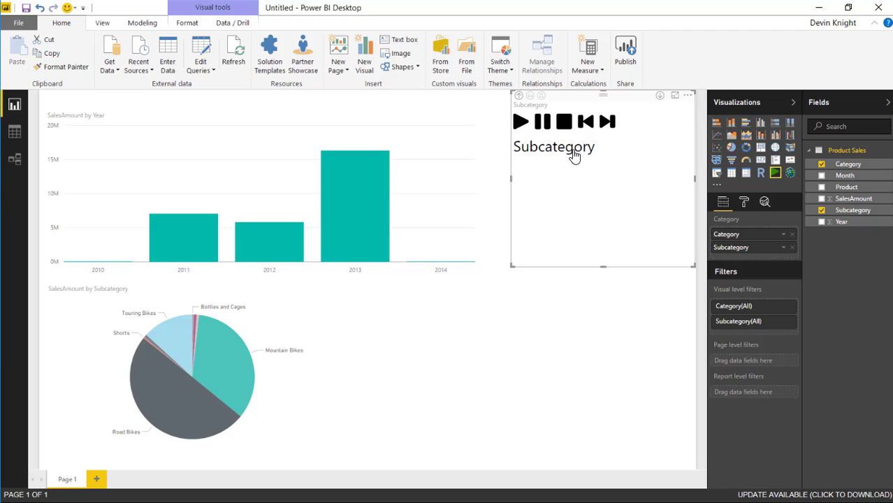
{"action": "left_click", "coordinate": [518, 96]}
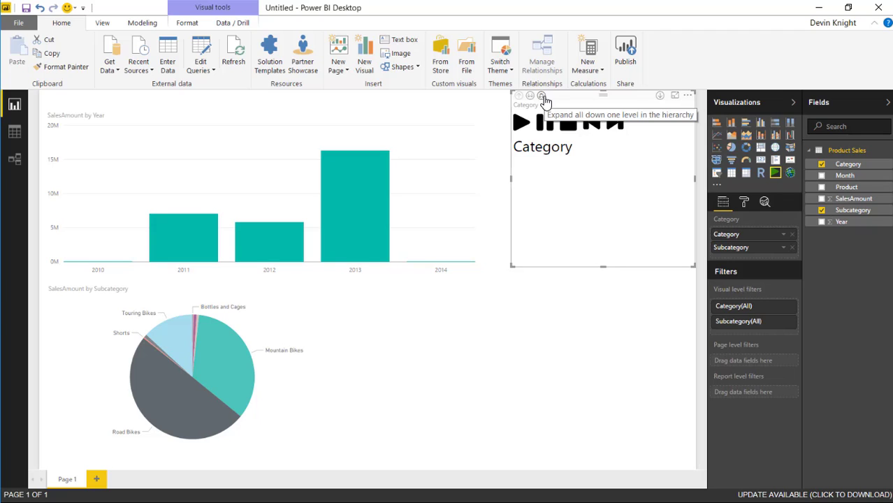
{"action": "left_click", "coordinate": [542, 97]}
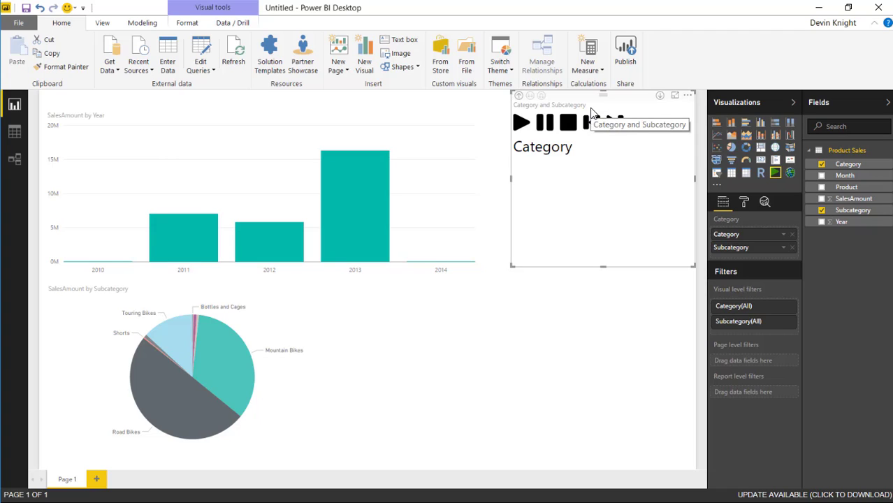
{"action": "left_click", "coordinate": [518, 97]}
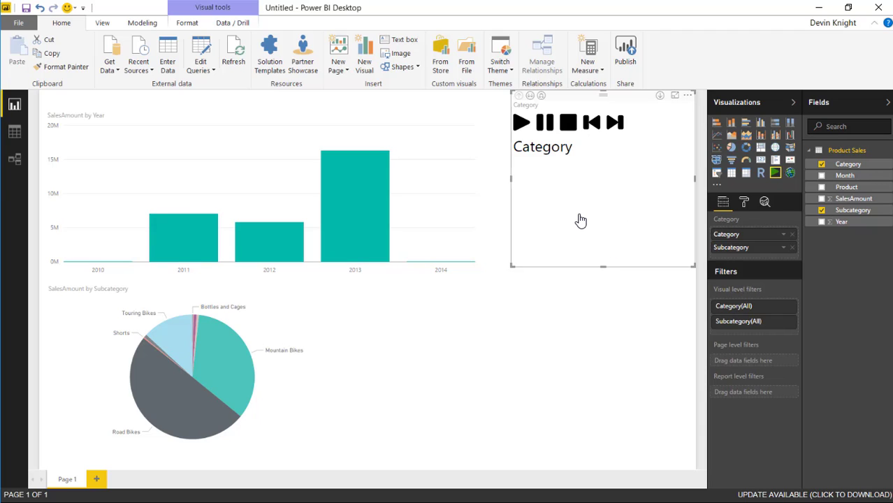
{"action": "left_click", "coordinate": [519, 123]}
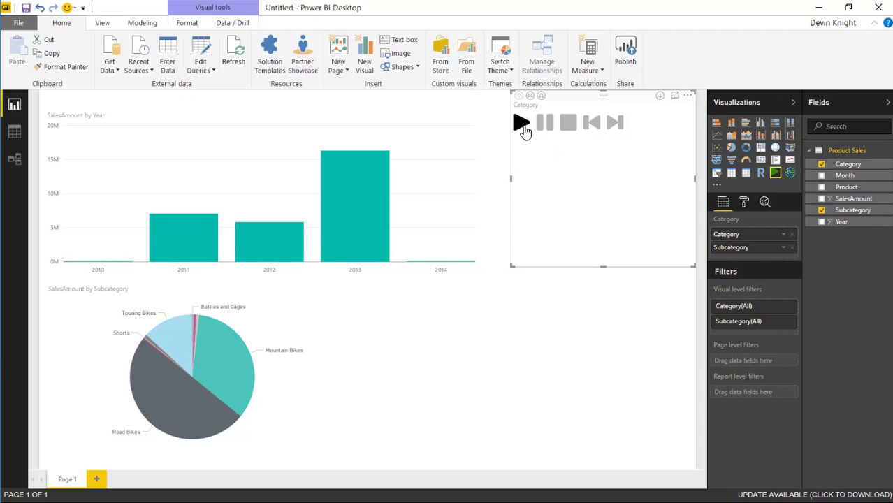
{"action": "left_click", "coordinate": [520, 123]}
Shorten the Drilldown Player visual so it just holds its playback controls and caption
{"action": "left_click", "coordinate": [745, 203]}
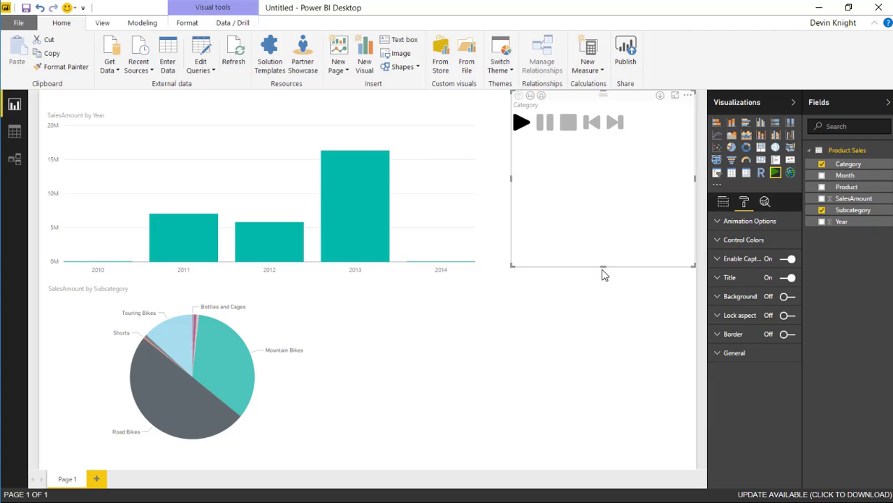
{"action": "left_click_drag", "start_coordinate": [603, 273], "coordinate": [591, 178]}
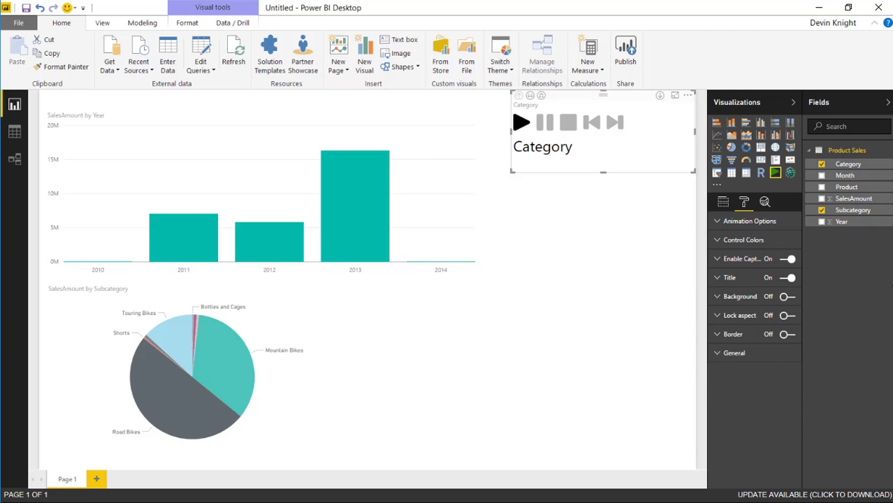
Enable Auto Play and Continuous Loop with a time of 1 second, and switch the player to the Subcategory level
{"action": "left_click", "coordinate": [717, 220]}
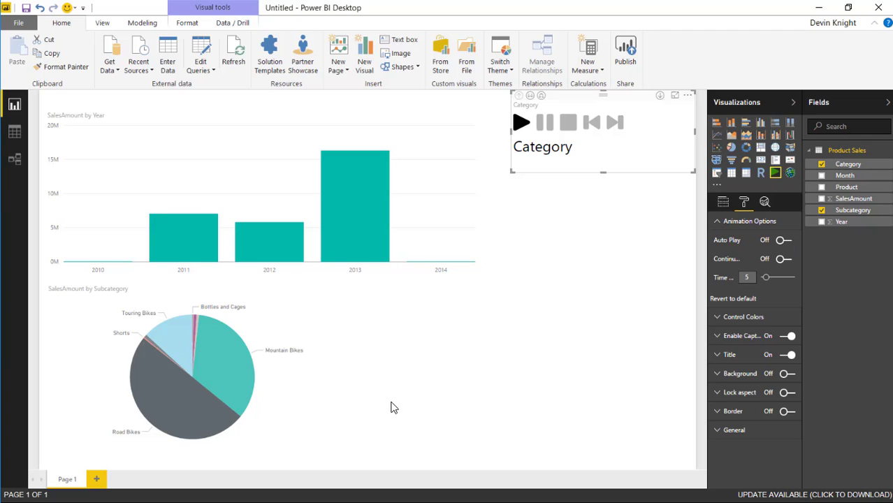
{"action": "left_click", "coordinate": [783, 240]}
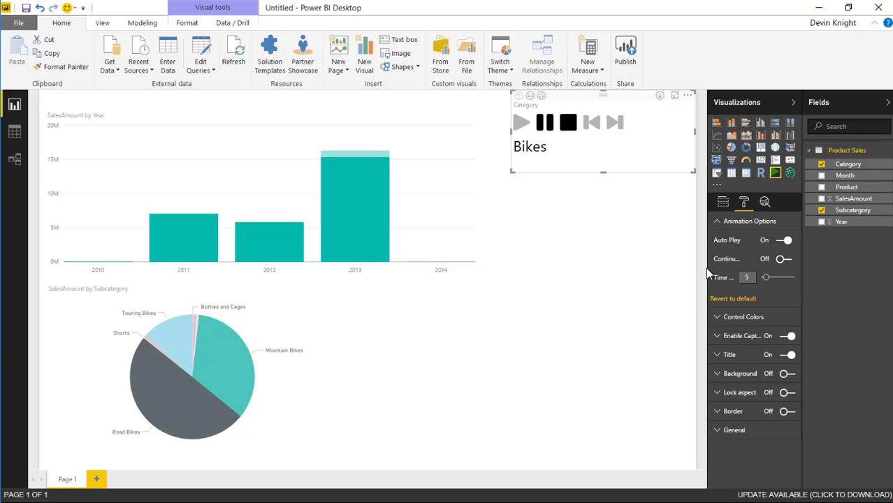
{"action": "left_click_drag", "start_coordinate": [706, 271], "coordinate": [641, 316]}
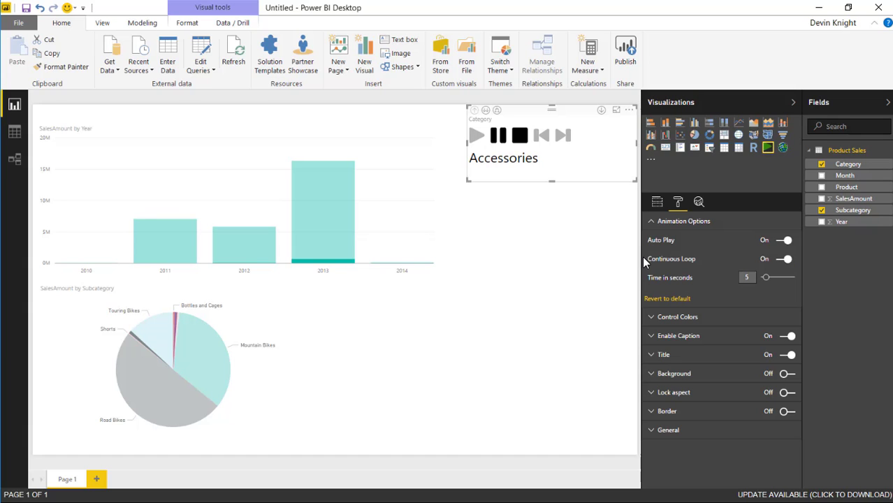
{"action": "left_click_drag", "start_coordinate": [641, 264], "coordinate": [683, 265]}
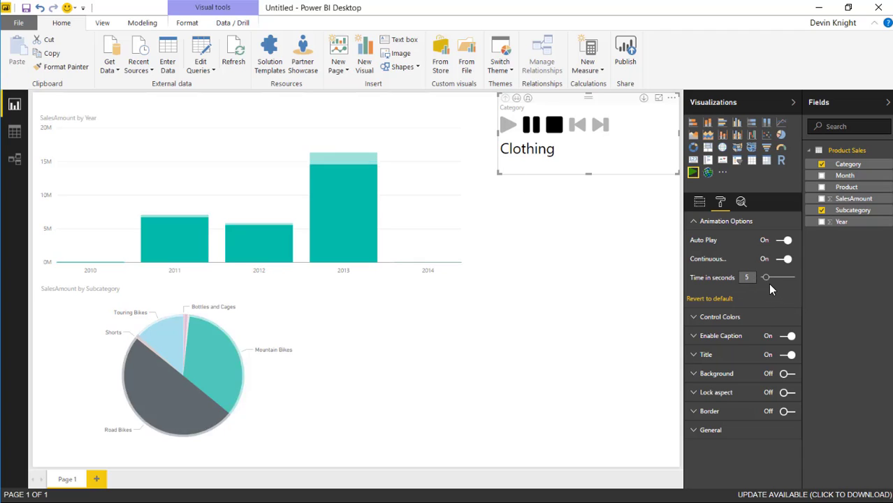
{"action": "left_click_drag", "start_coordinate": [764, 277], "coordinate": [761, 278]}
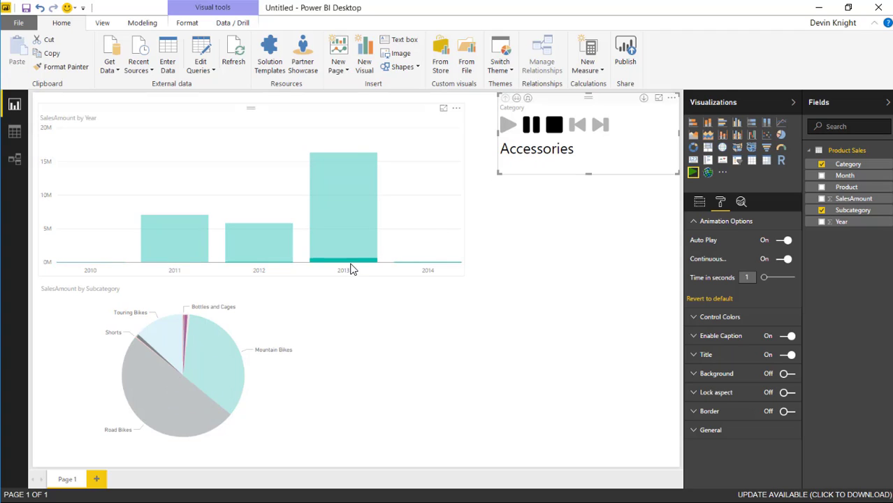
{"action": "left_click", "coordinate": [516, 98]}
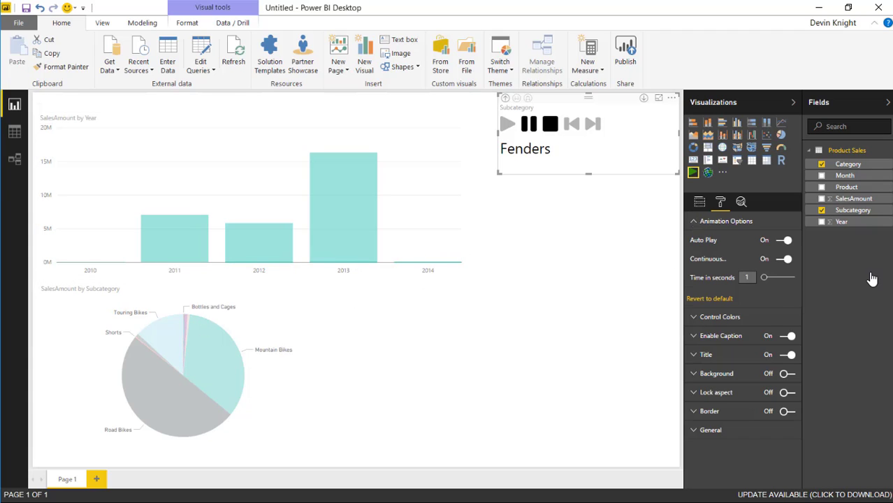
Try individual control colors with a red Play control, and revert the player's Control Colors to default
{"action": "left_click", "coordinate": [695, 222]}
{"action": "left_click", "coordinate": [693, 240]}
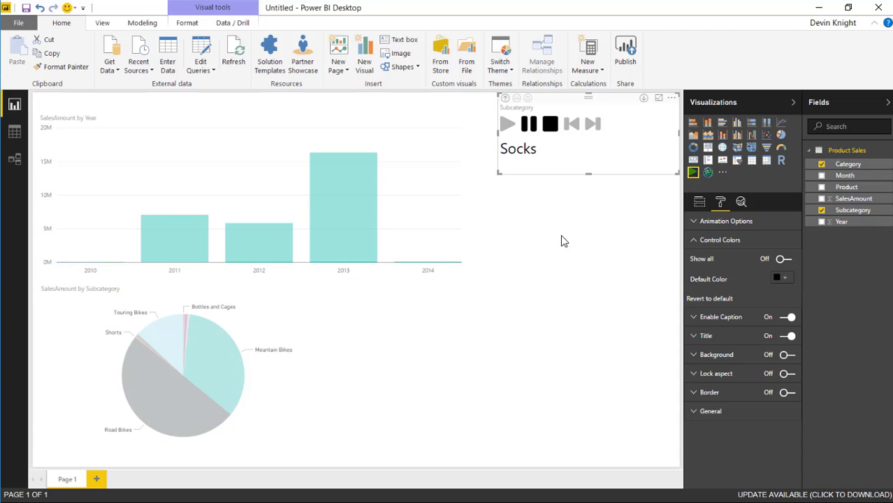
{"action": "left_click", "coordinate": [783, 259]}
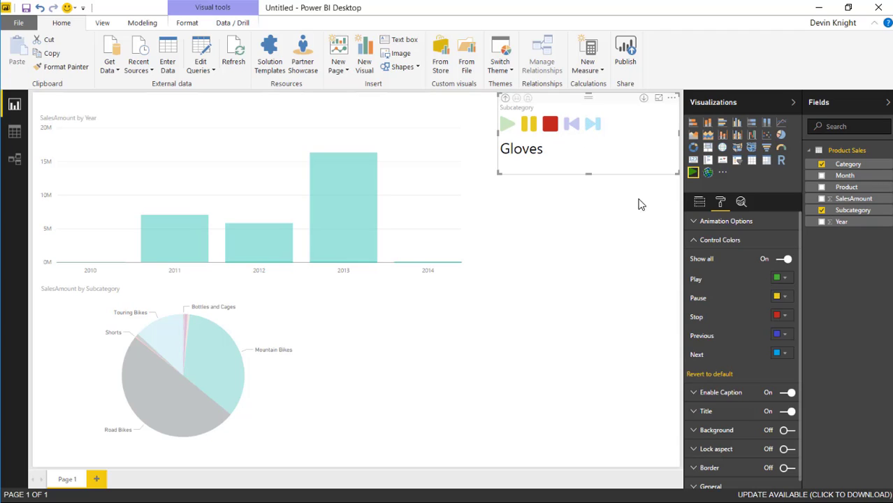
{"action": "left_click", "coordinate": [781, 279]}
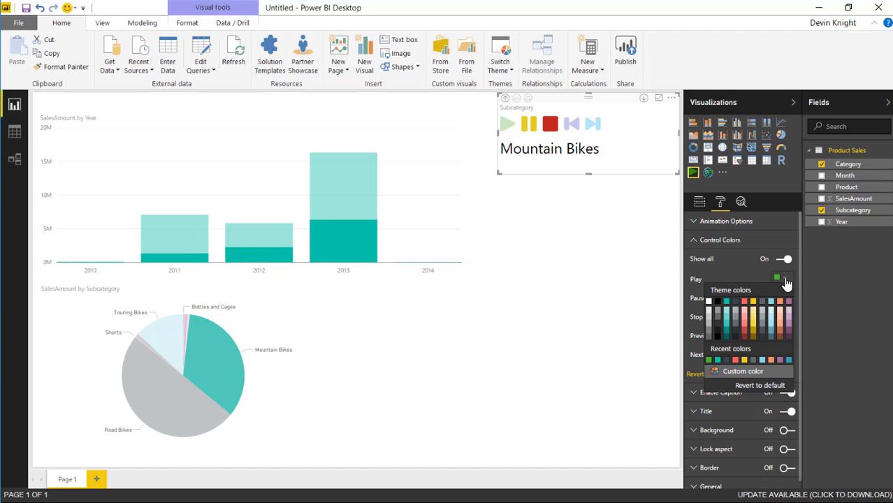
{"action": "left_click", "coordinate": [742, 309]}
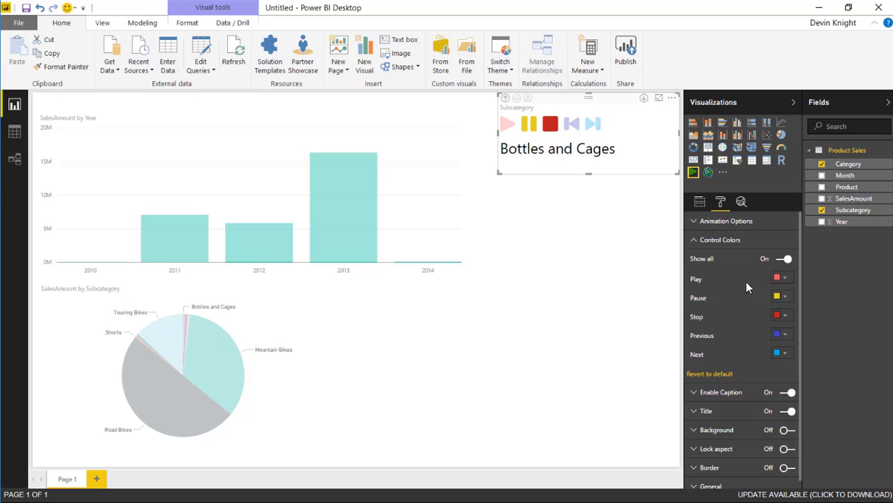
{"action": "left_click", "coordinate": [712, 377]}
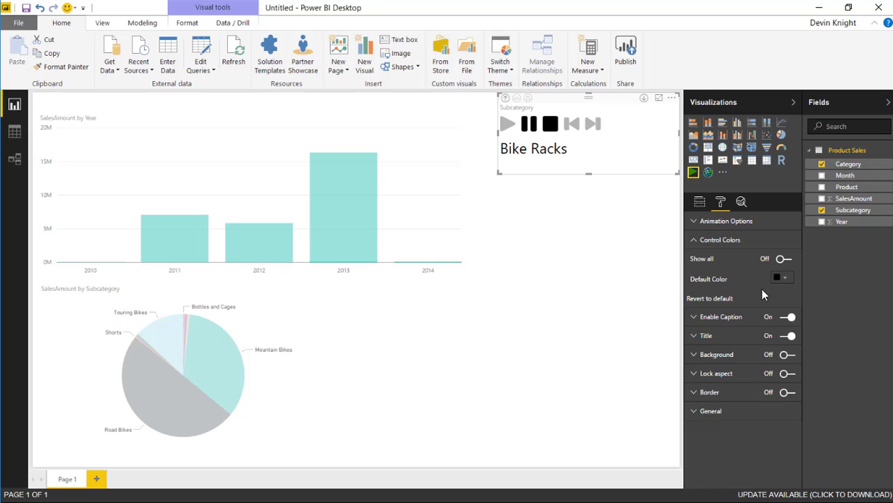
Turn on Show all in the player's Control Colors so each playback control uses its own default color
{"action": "left_click", "coordinate": [783, 260]}
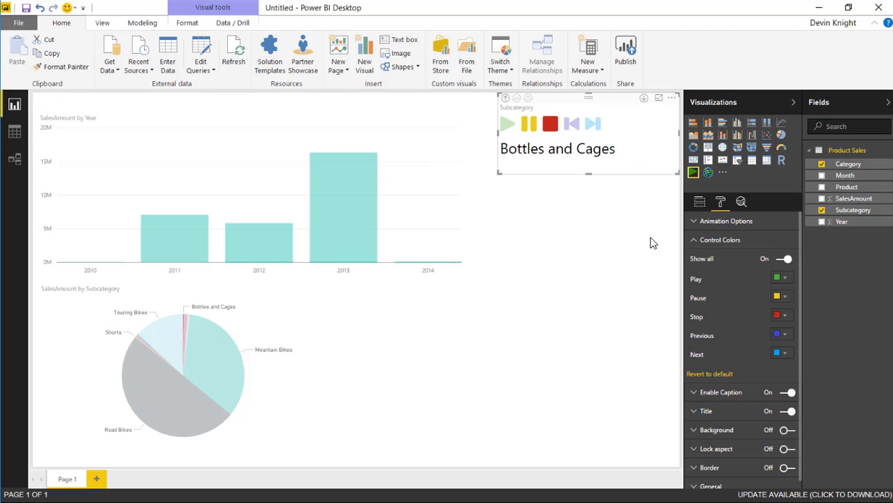
{"action": "left_click", "coordinate": [694, 241]}
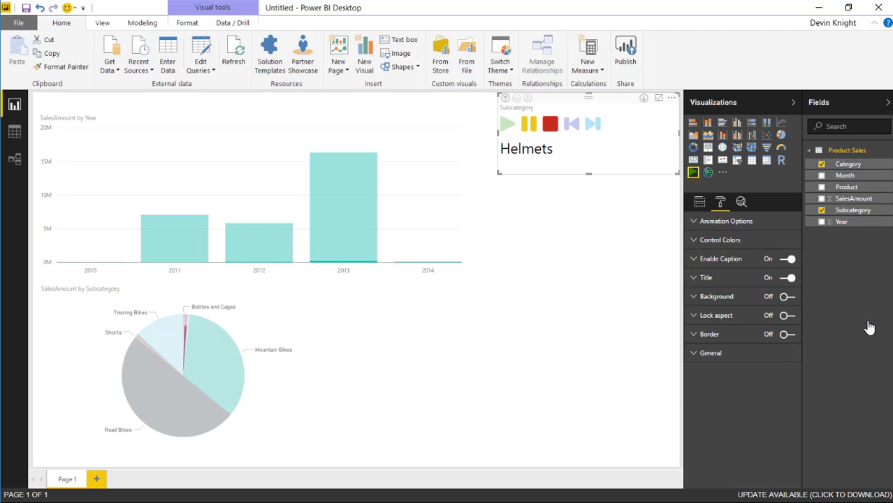
Set the player's caption text size to 25 and enlarge the visual to fit the longer subcategory names
{"action": "left_click", "coordinate": [694, 260]}
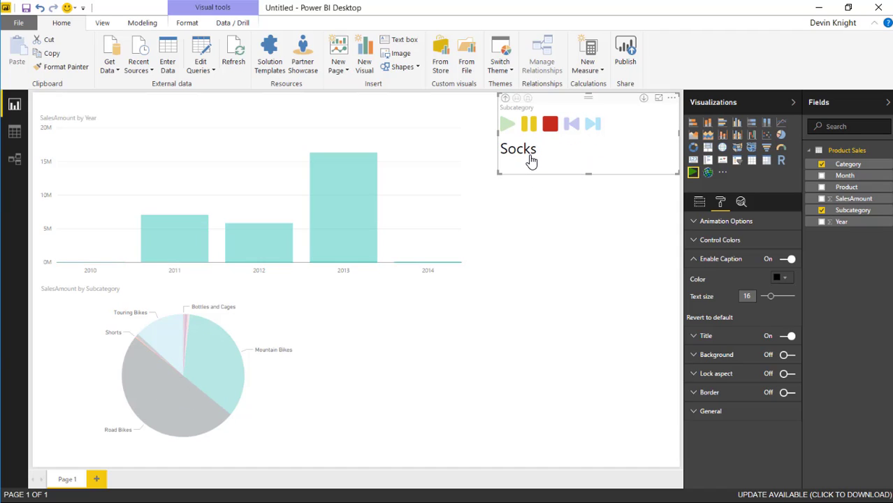
{"action": "left_click", "coordinate": [771, 301]}
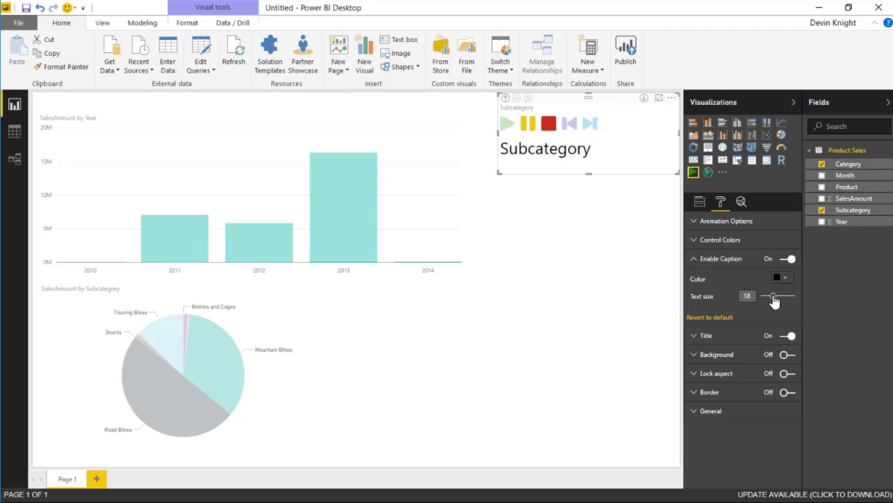
{"action": "left_click_drag", "start_coordinate": [770, 301], "coordinate": [781, 301]}
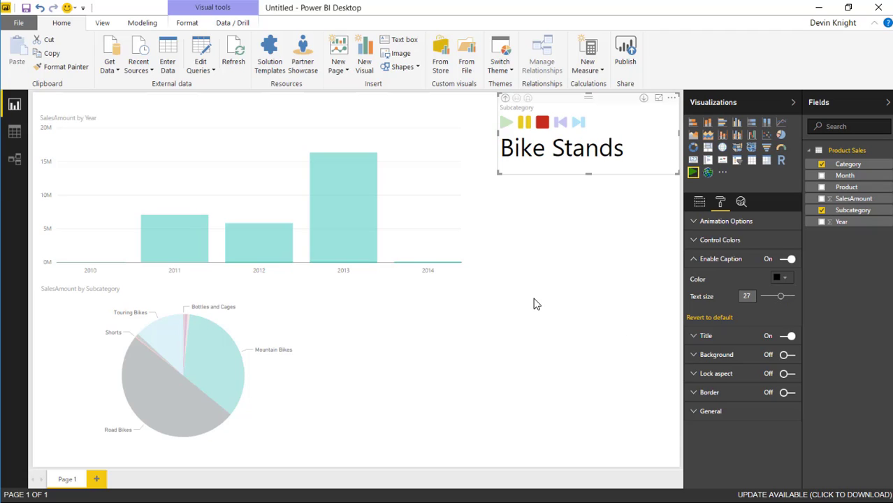
{"action": "left_click_drag", "start_coordinate": [780, 296], "coordinate": [777, 296]}
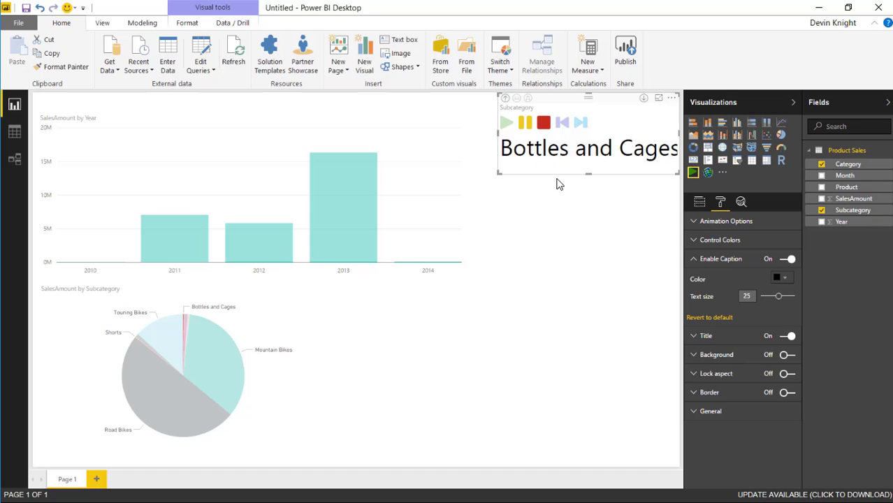
{"action": "left_click_drag", "start_coordinate": [497, 173], "coordinate": [480, 189]}
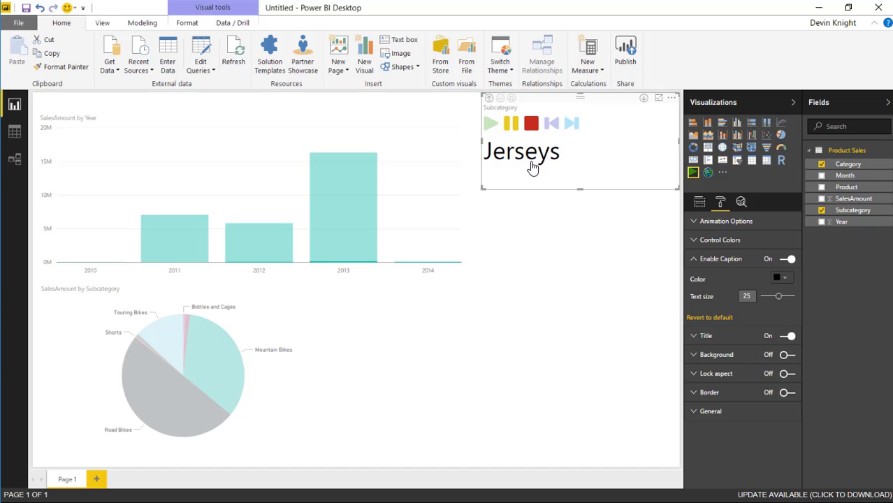
{"action": "left_click", "coordinate": [700, 203]}
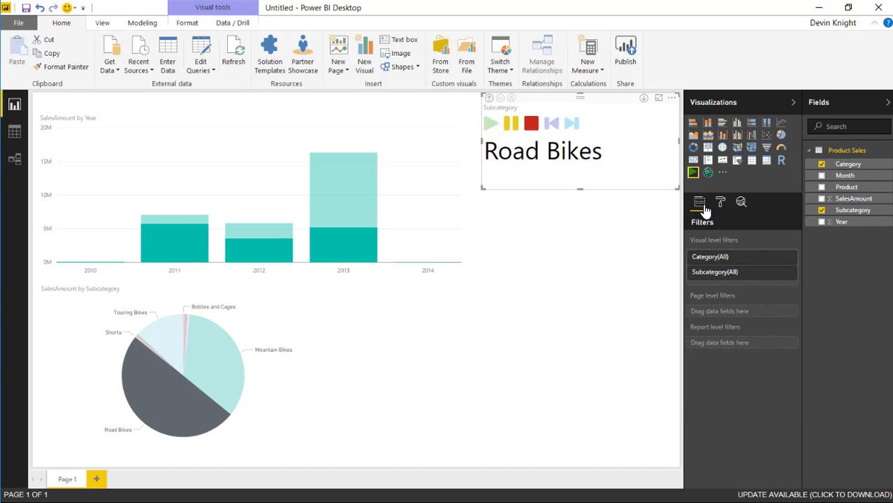